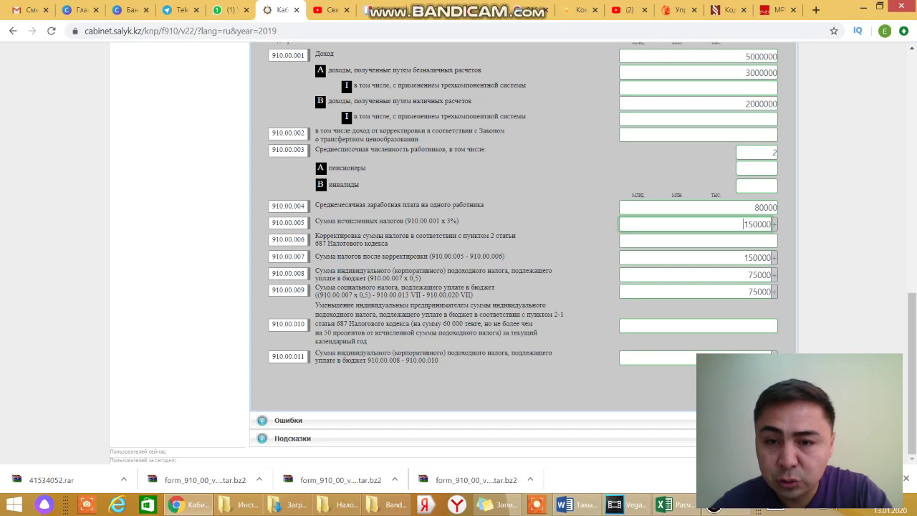
# Step: Enter a tax correction of 4500 in line 910.00.006 and review the recalculated lines 910.00.007 to 910.00.009
pyautogui.click(698, 240)
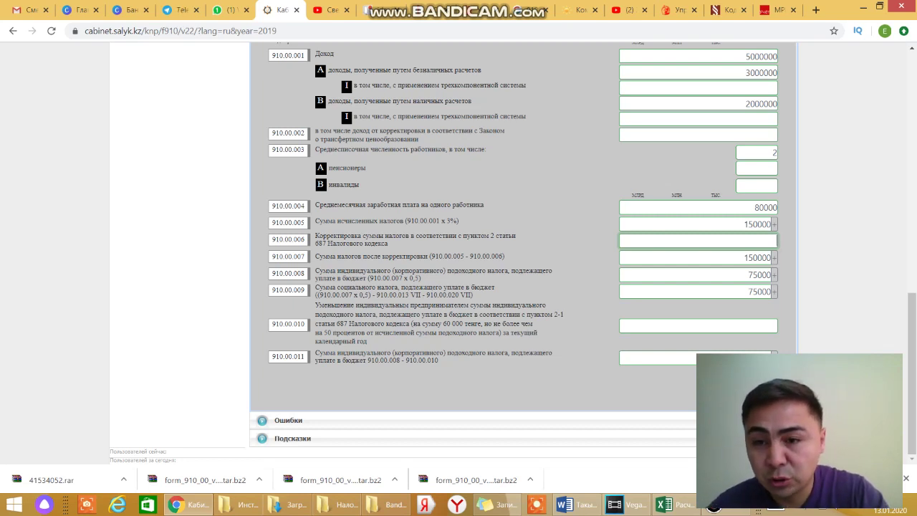
pyautogui.write('4500')
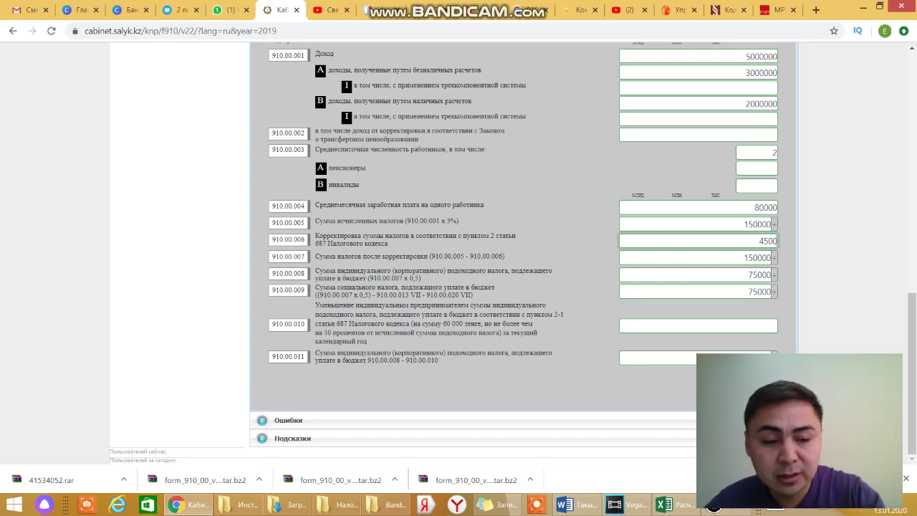
pyautogui.press('Tab')
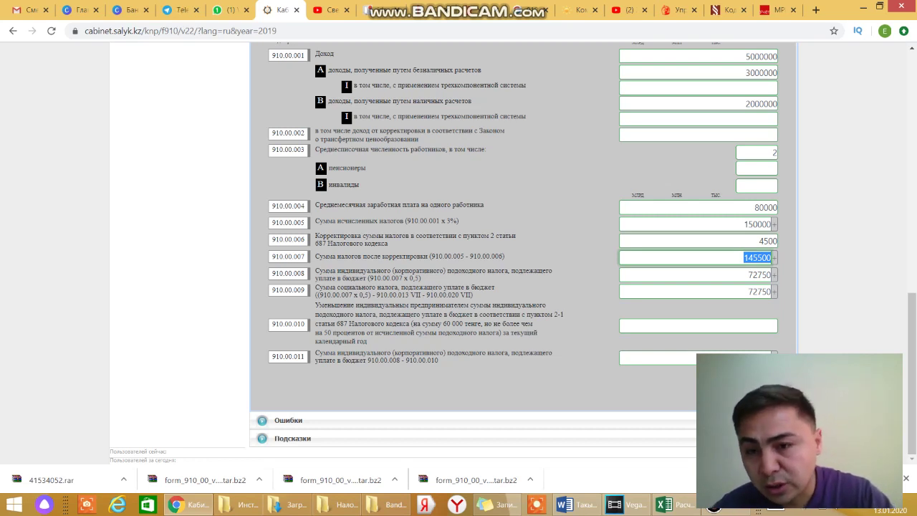
pyautogui.press('Tab')
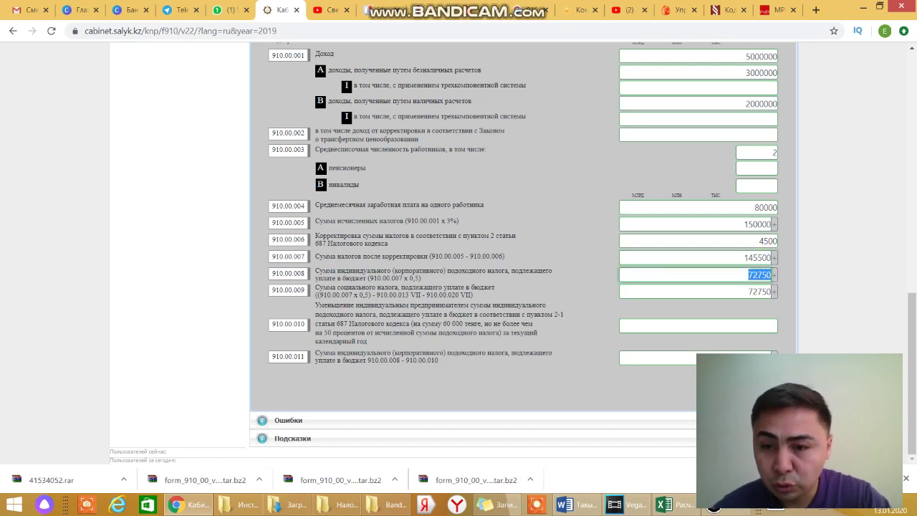
pyautogui.click(745, 257)
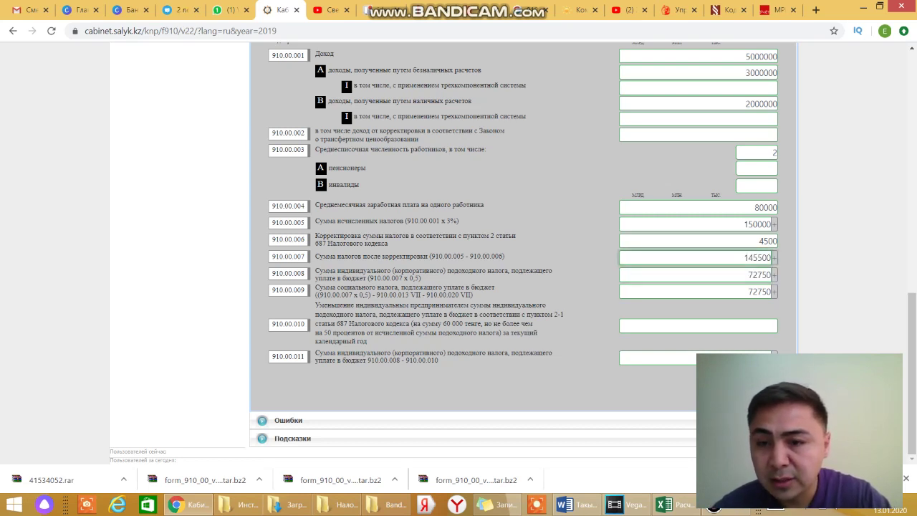
pyautogui.click(758, 274)
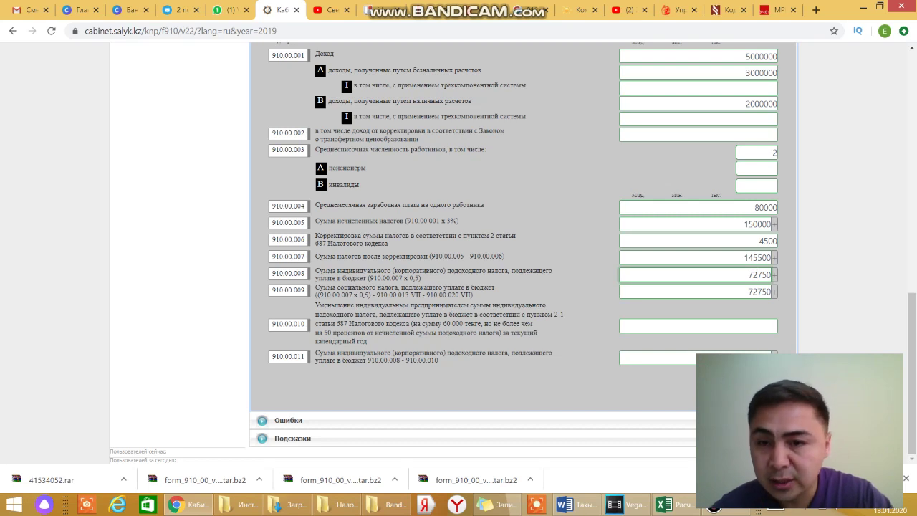
pyautogui.click(761, 291)
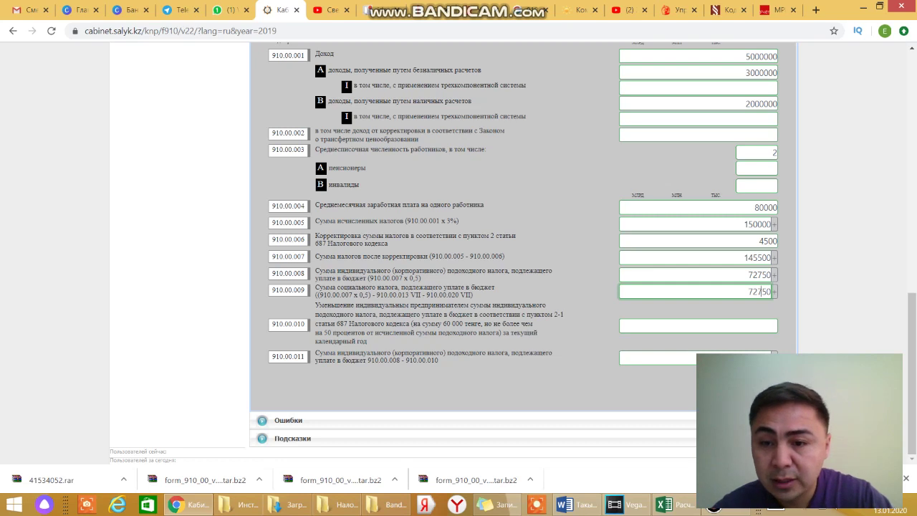
# Step: Enter 60000 as the individual income tax reduction in line 910.00.010 and check it against lines 910.00.008 and 910.00.011
pyautogui.press('Tab')
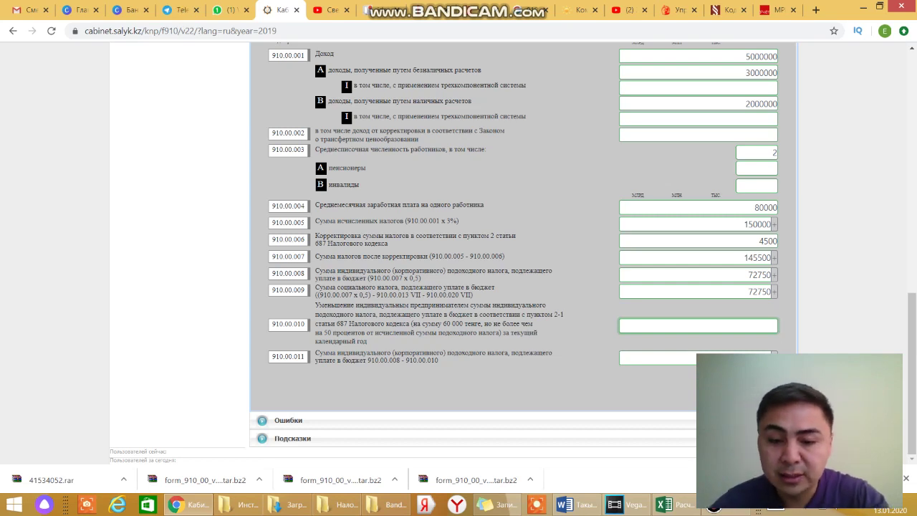
pyautogui.write('60000')
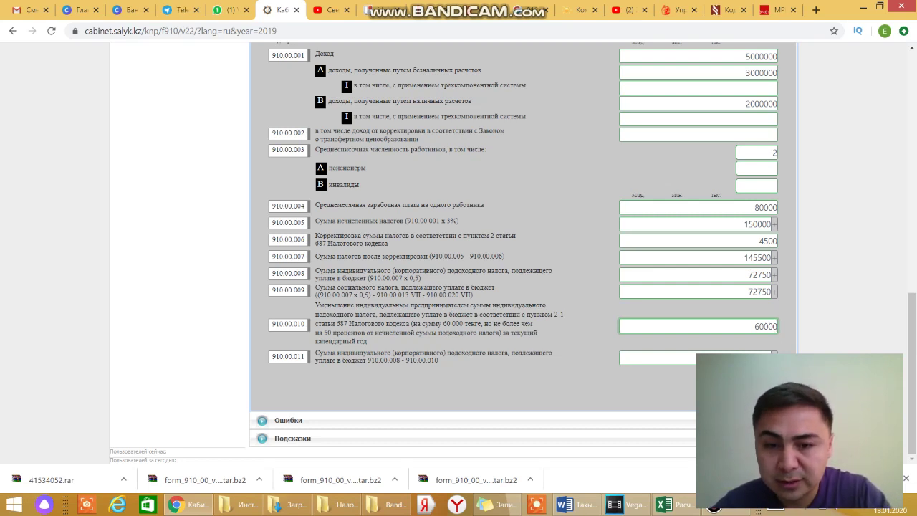
pyautogui.press('Tab')
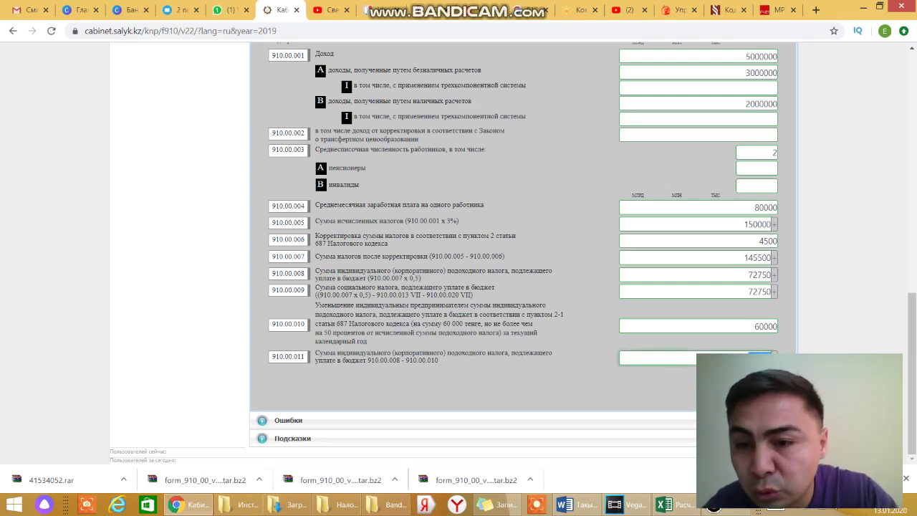
pyautogui.click(747, 275)
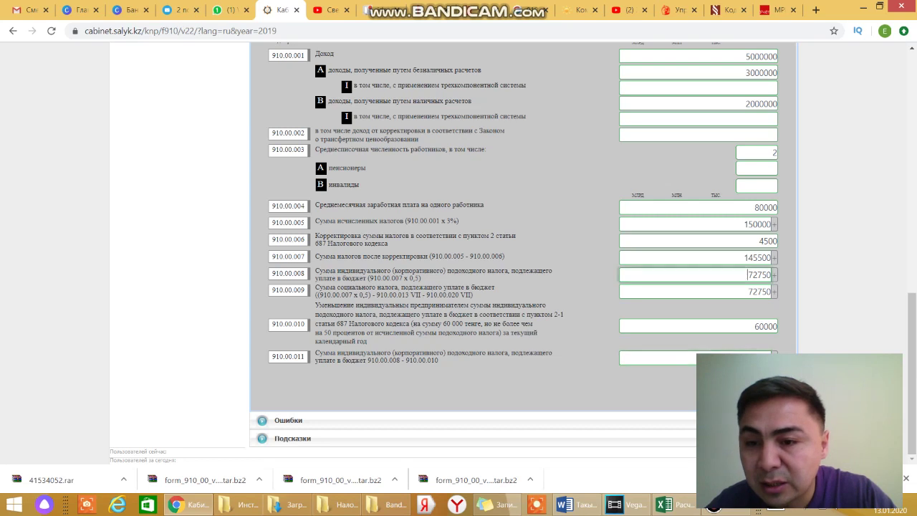
pyautogui.click(754, 326)
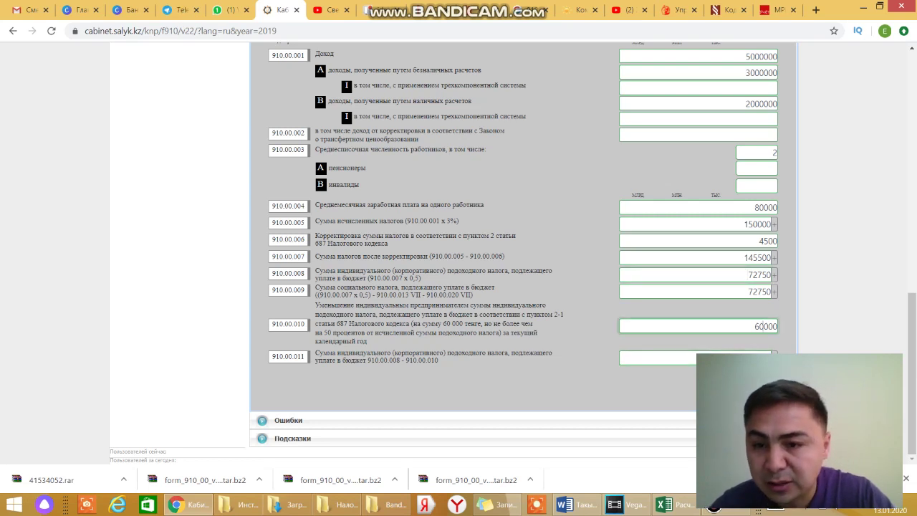
pyautogui.click(760, 356)
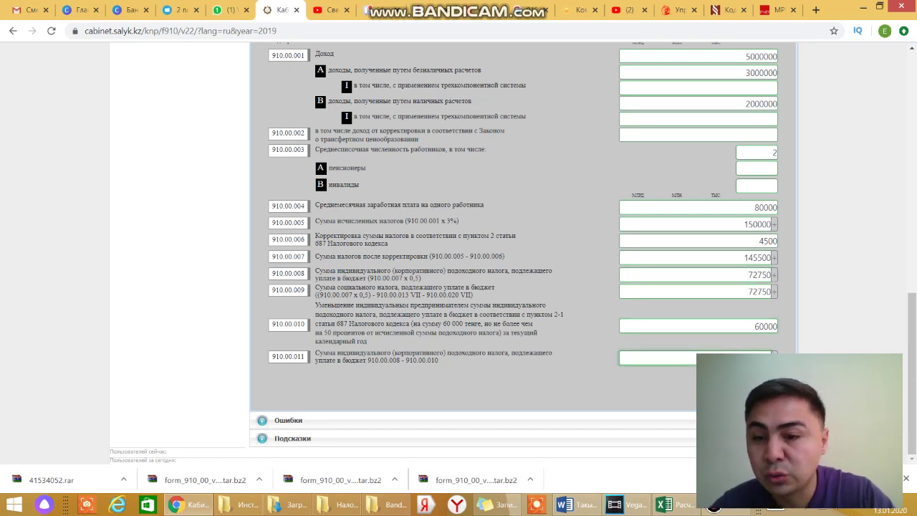
# Step: On page 2 of the declaration, enter 42500 as income for social contributions (line 910.00.012) for months 1 to 3
pyautogui.scroll(5, 761, 356)
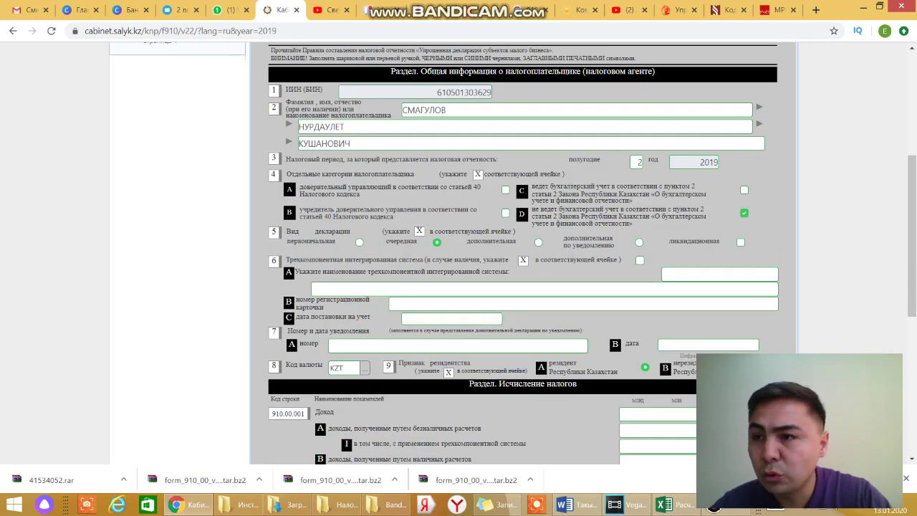
pyautogui.scroll(3, 760, 356)
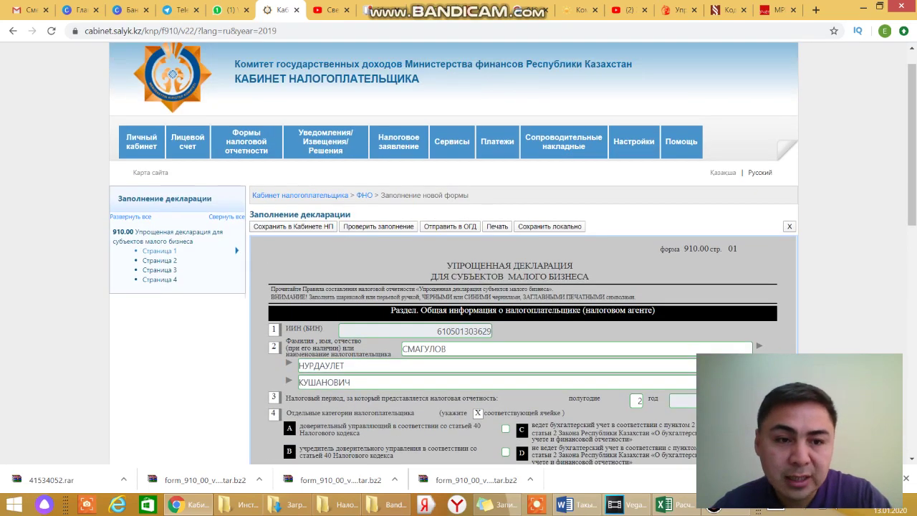
pyautogui.click(159, 261)
pyautogui.scroll(-2, 523, 287)
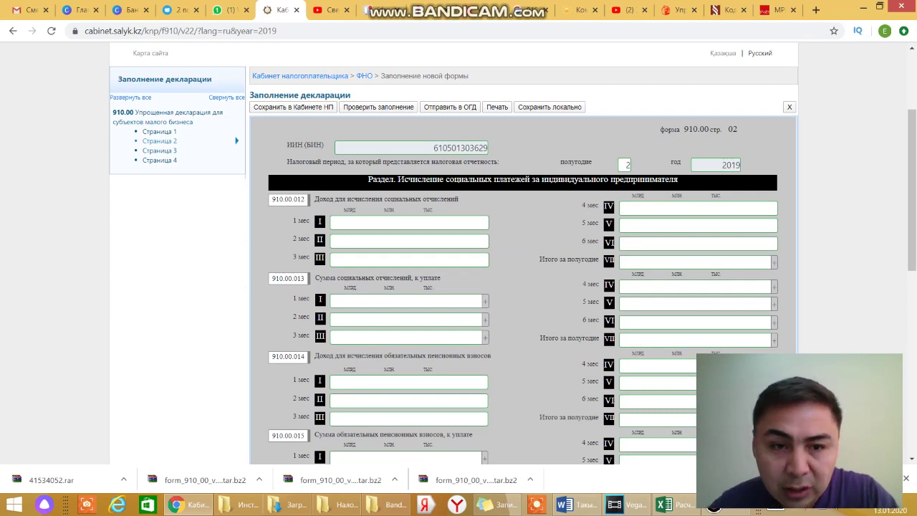
pyautogui.click(410, 223)
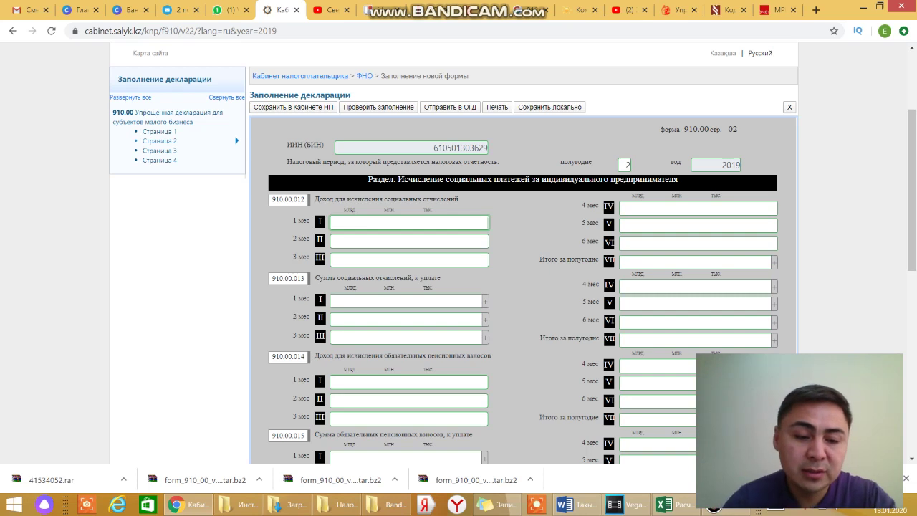
pyautogui.write('42500')
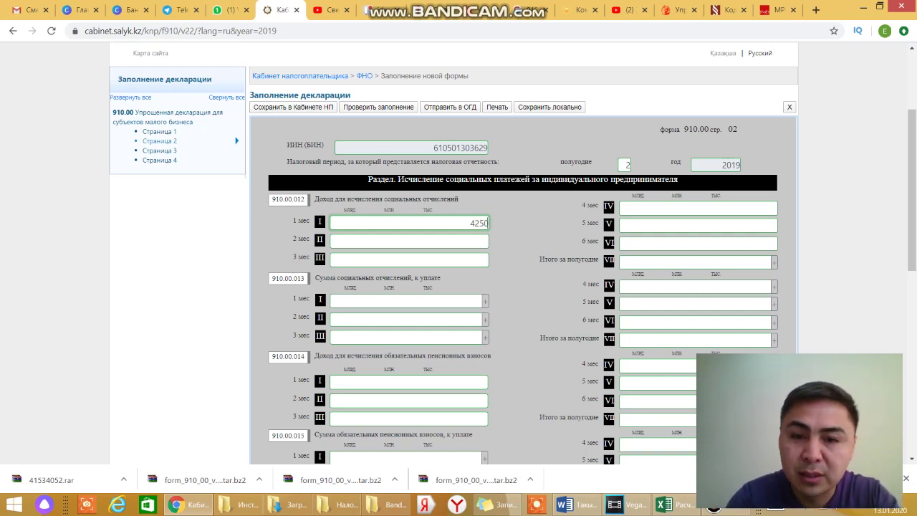
pyautogui.hotkey('ctrl', 'a')
pyautogui.hotkey('ctrl', 'c')
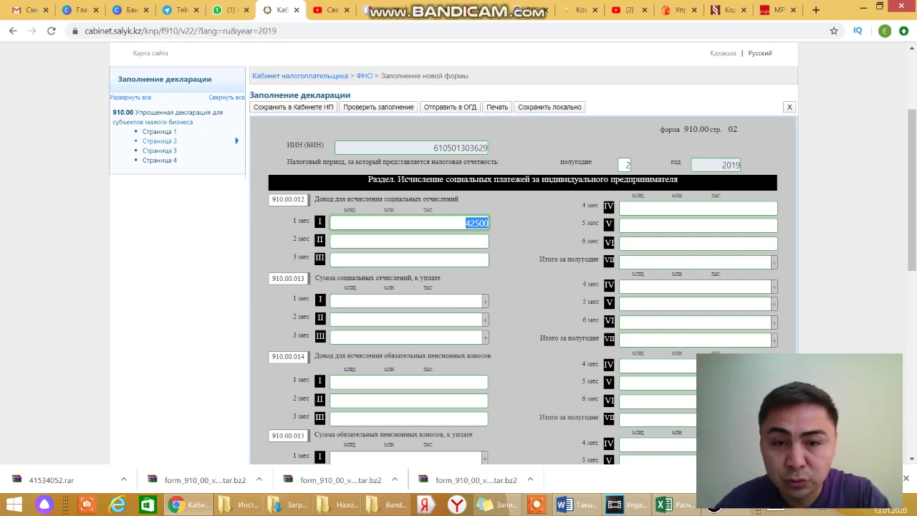
pyautogui.click(409, 242)
pyautogui.hotkey('ctrl', 'v')
pyautogui.click(410, 260)
pyautogui.hotkey('ctrl', 'v')
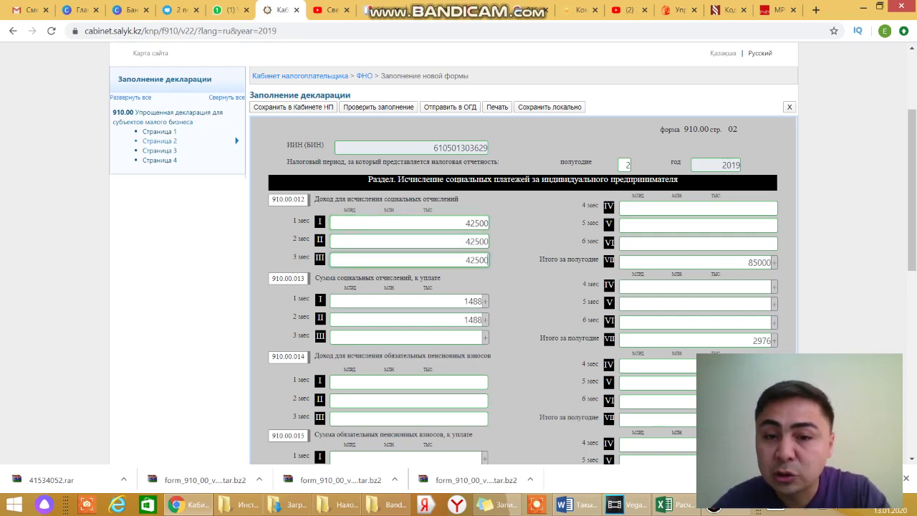
# Step: Enter 42500 in line 910.00.012 for months 4 to 6 and check the calculated social contributions in line 910.00.013
pyautogui.click(697, 209)
pyautogui.hotkey('ctrl', 'v')
pyautogui.press('Tab')
pyautogui.hotkey('ctrl', 'v')
pyautogui.press('Tab')
pyautogui.hotkey('ctrl', 'v')
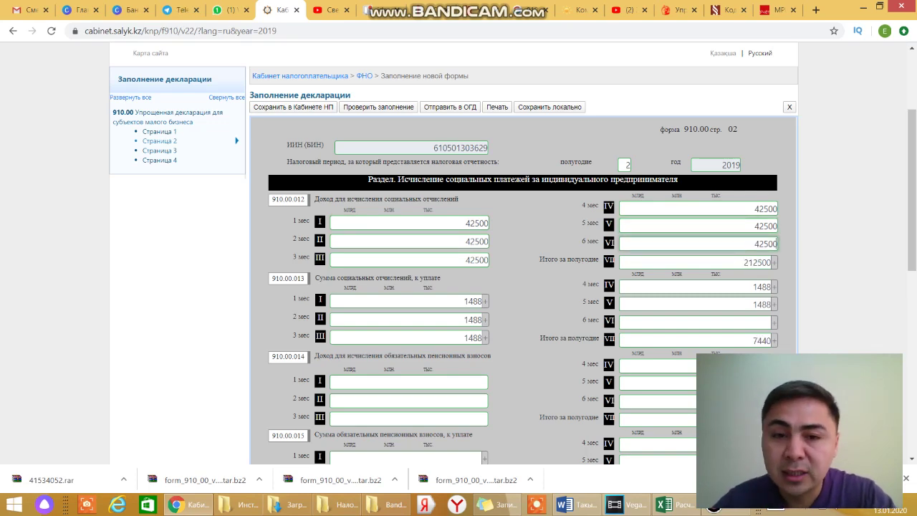
pyautogui.press('Tab')
pyautogui.scroll(-1, 522, 286)
pyautogui.click(463, 242)
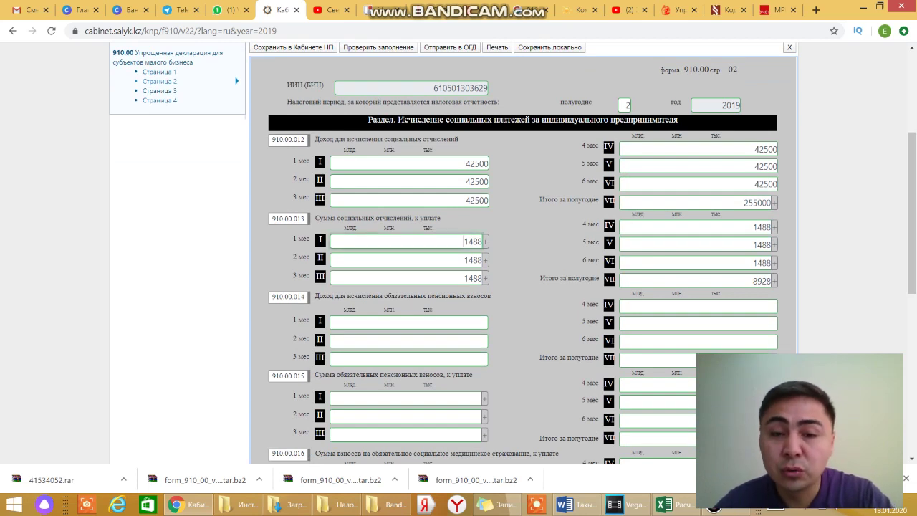
pyautogui.click(466, 200)
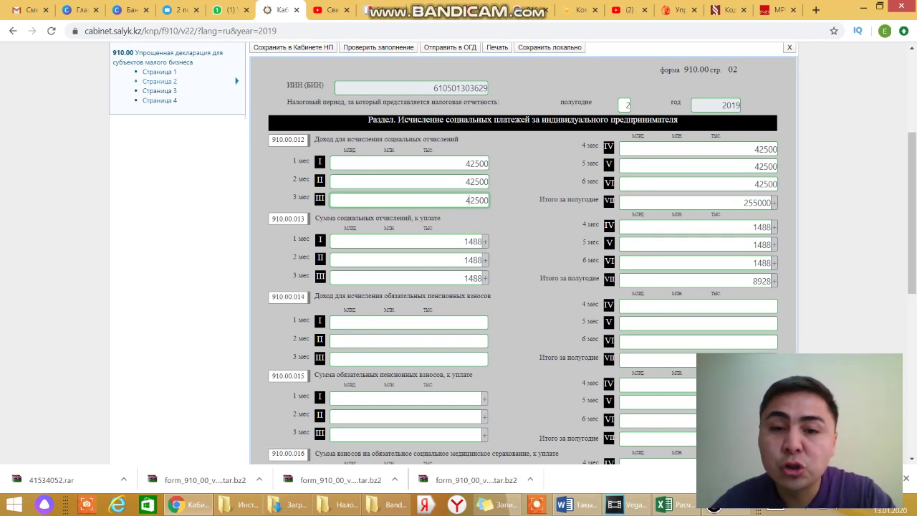
pyautogui.click(463, 241)
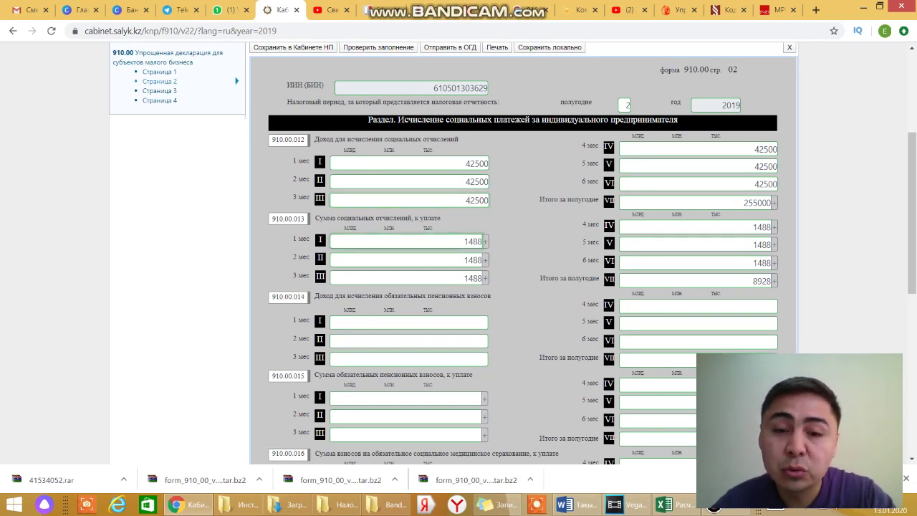
# Step: Enter 42500 as income for mandatory pension contributions (line 910.00.014) for months 1 to 3
pyautogui.scroll(-3, 463, 241)
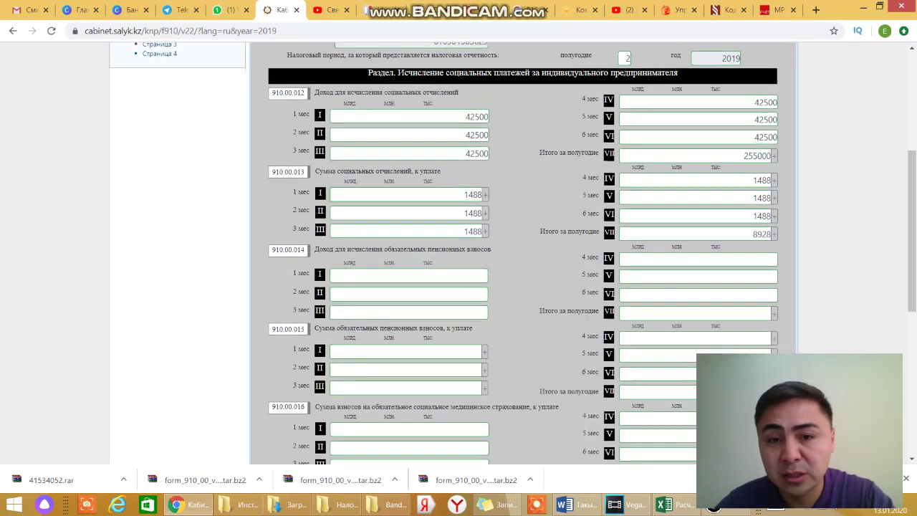
pyautogui.click(462, 203)
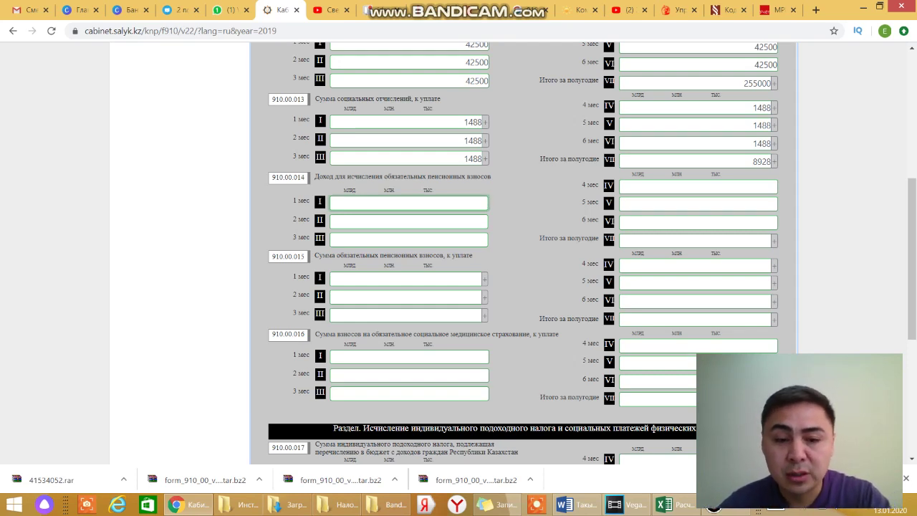
pyautogui.write('42500')
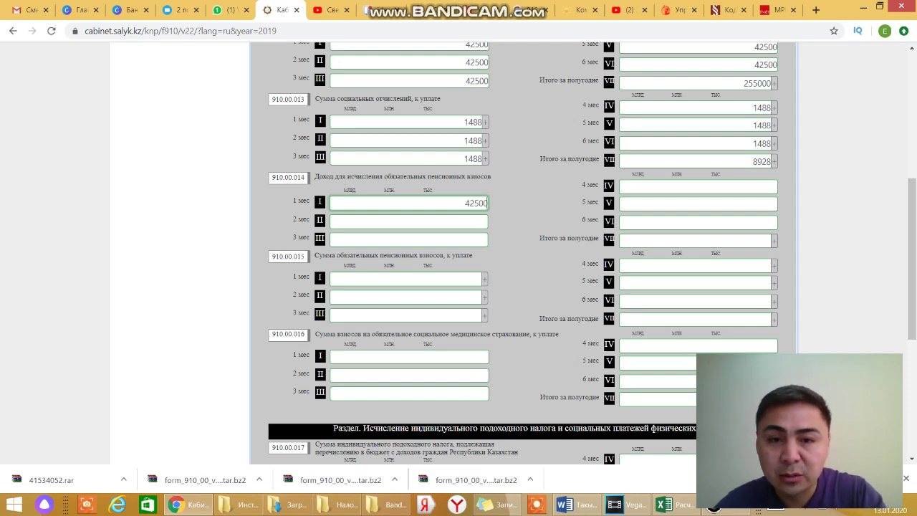
pyautogui.press('Tab')
pyautogui.write('42500')
pyautogui.press('Tab')
pyautogui.write('42500')
# Step: Enter 42500 in line 910.00.014 for months 4 to 6 and check the calculated pension contributions in line 910.00.015
pyautogui.press('Tab')
pyautogui.write('42500')
pyautogui.press('Tab')
pyautogui.write('42500')
pyautogui.press('Tab')
pyautogui.write('42500')
pyautogui.scroll(-1, 458, 251)
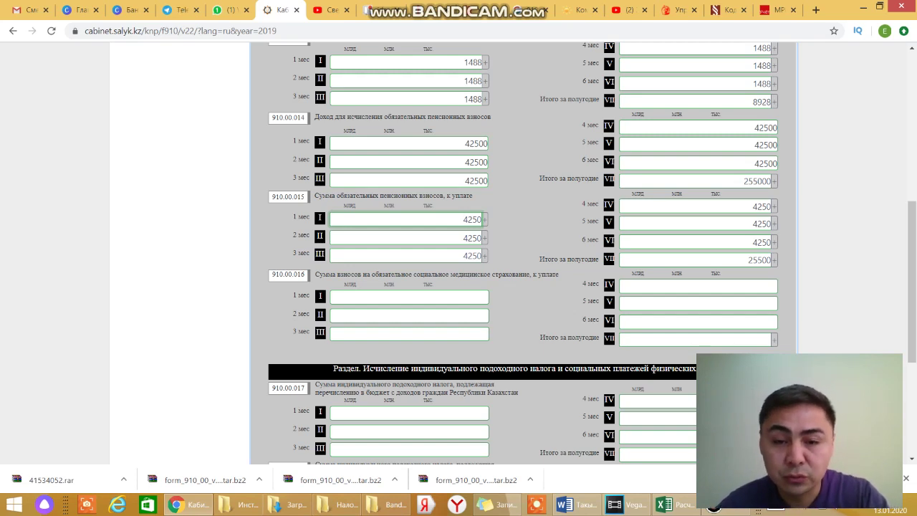
pyautogui.click(464, 181)
pyautogui.click(462, 219)
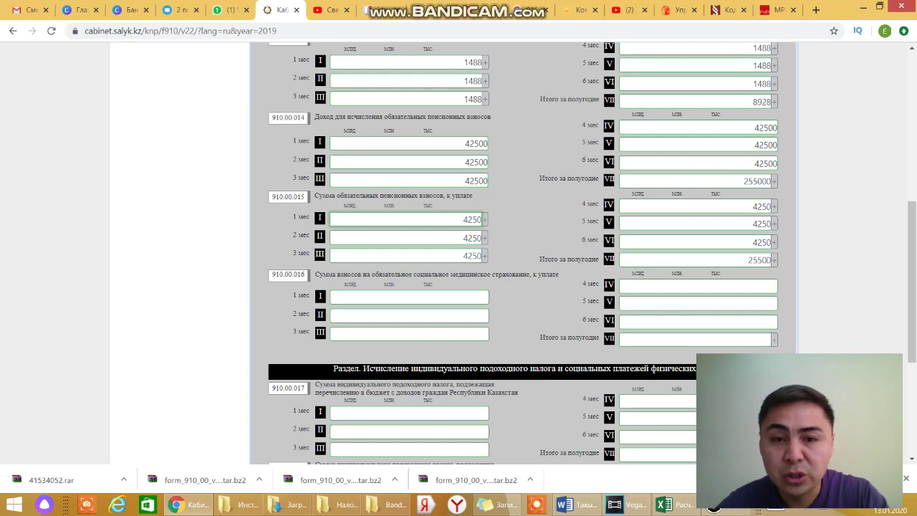
# Step: Go to the month 1 field of line 910.00.017, individual income tax on the income of citizens of Kazakhstan
pyautogui.scroll(-2, 463, 219)
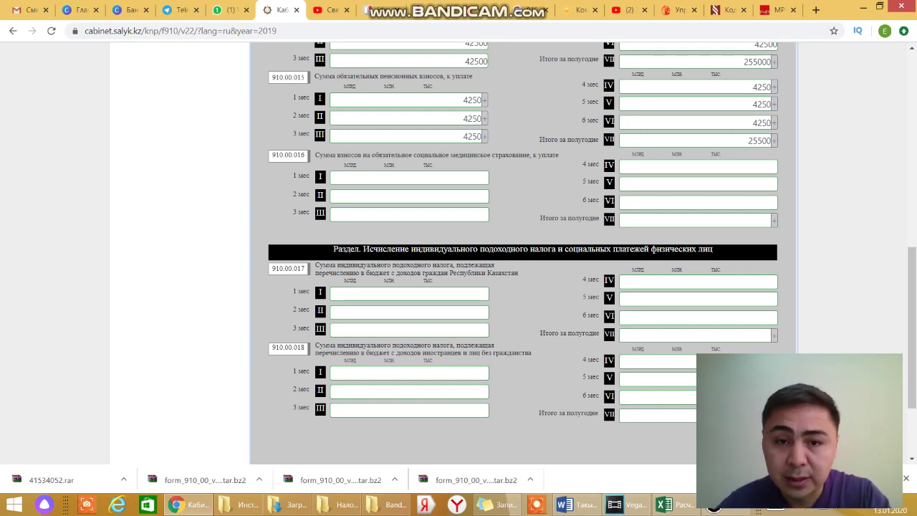
pyautogui.scroll(-2, 522, 251)
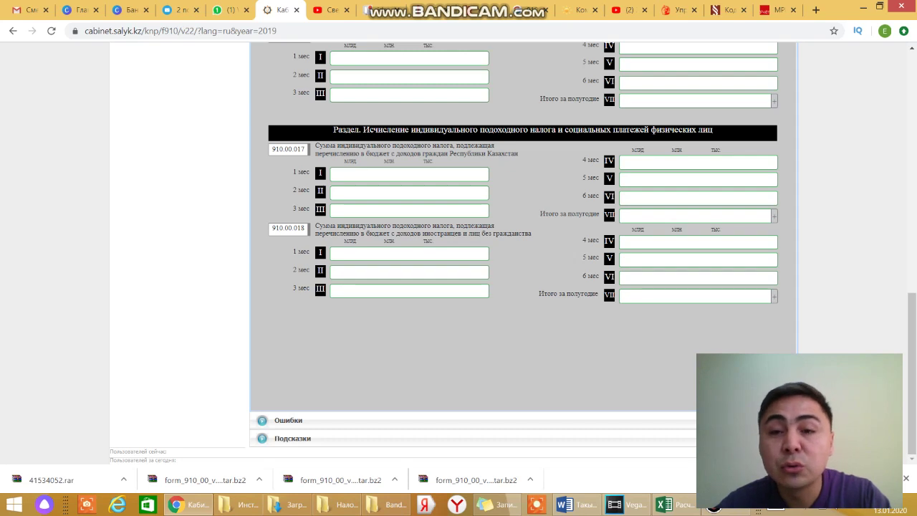
pyautogui.click(423, 174)
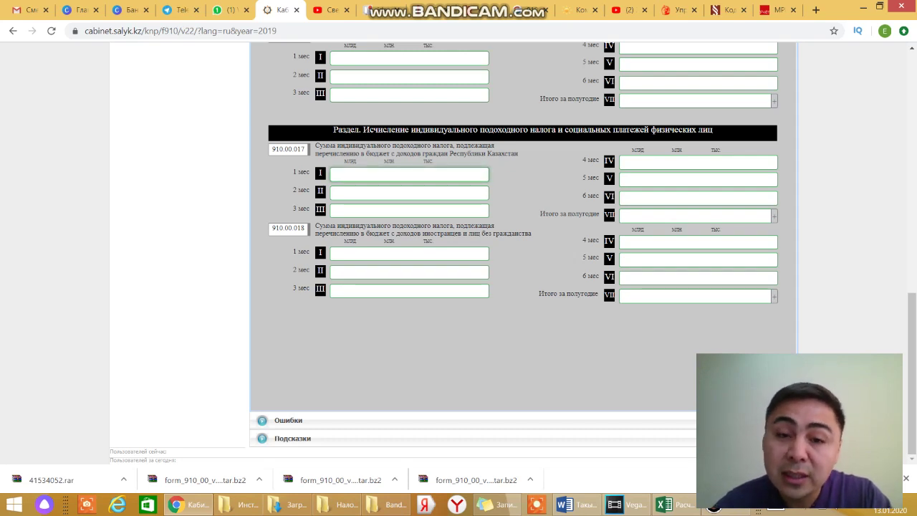